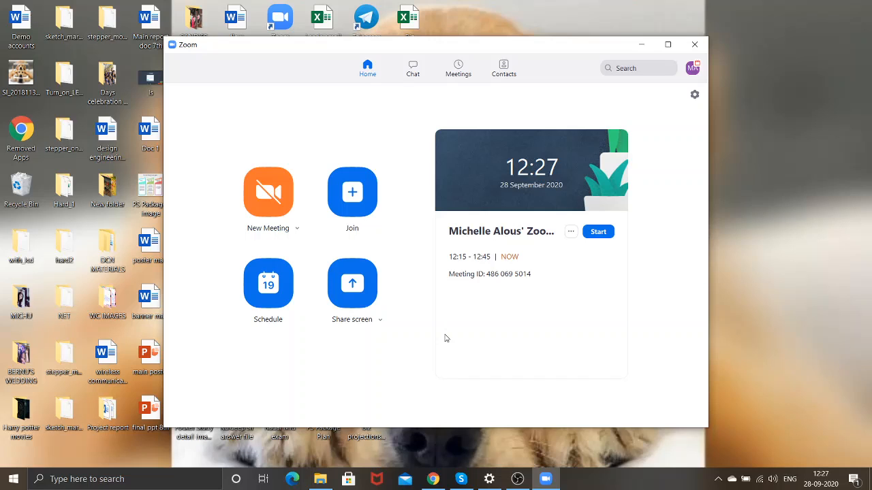
# Review Zoom's Schedule Meeting dialog, close it unsaved, and switch to the Chrome browser.
pyautogui.click(274, 283)
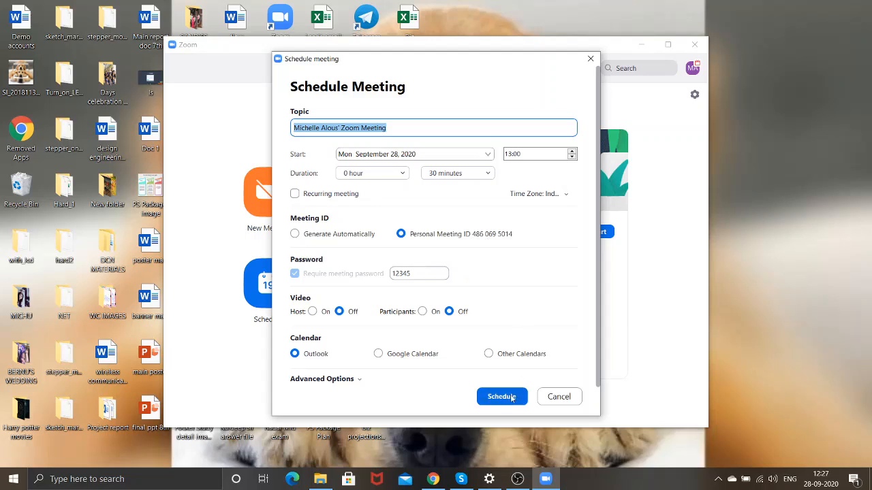
pyautogui.click(591, 58)
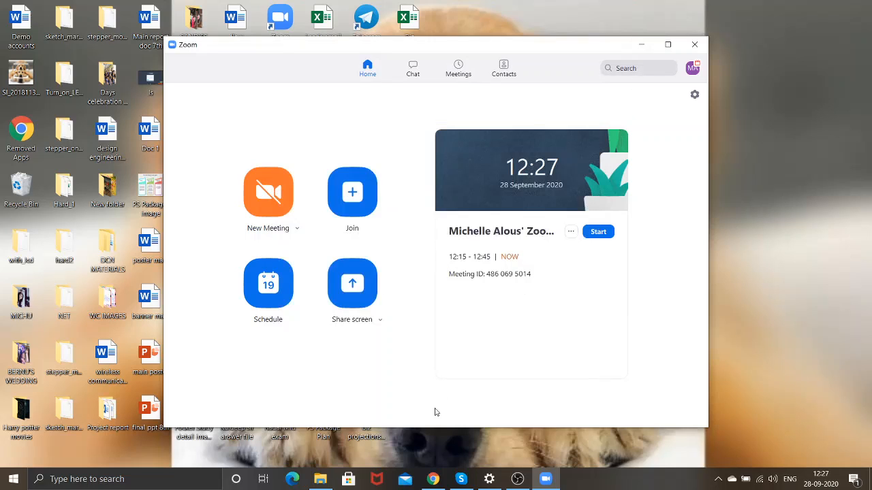
pyautogui.click(434, 479)
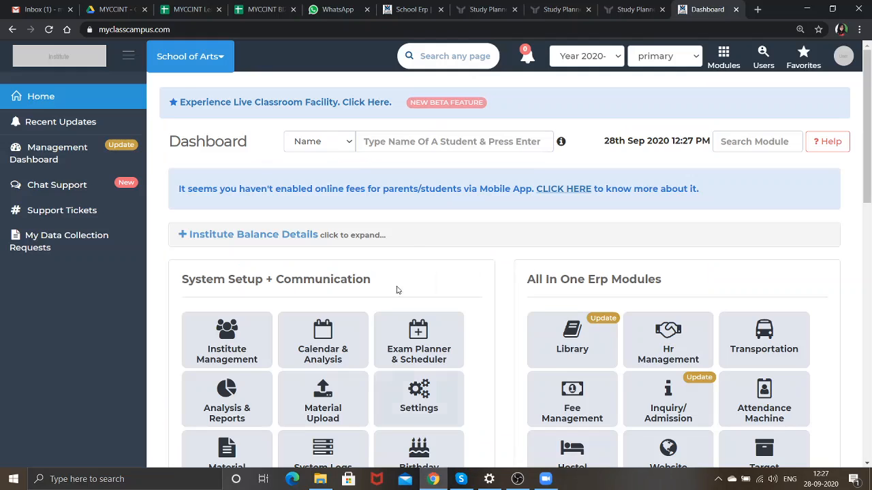
# From the dashboard, open E-Learning & Live Classes, then Live Classes, and start Upload New.
pyautogui.scroll(-3, 476, 189)
pyautogui.scroll(-3, 476, 189)
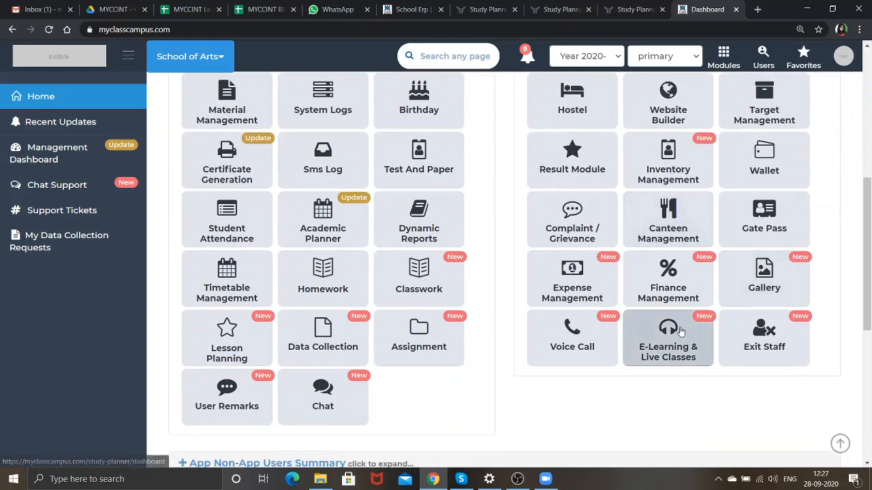
pyautogui.click(681, 331)
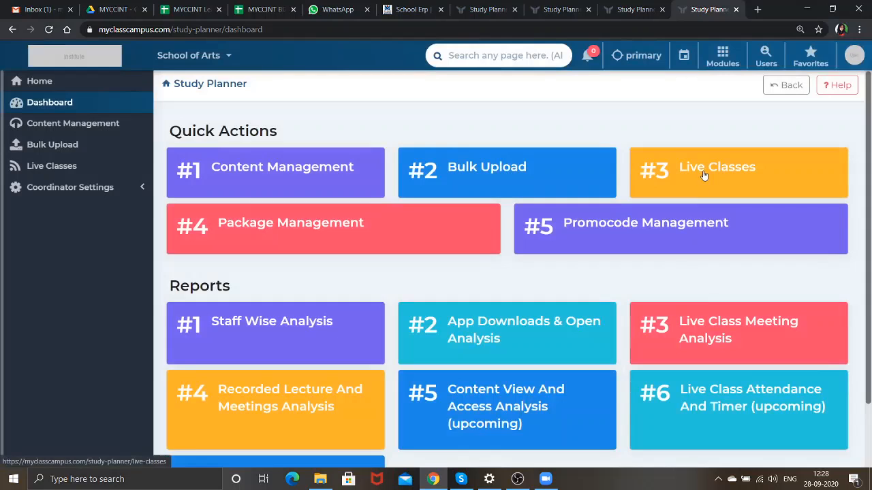
pyautogui.click(705, 175)
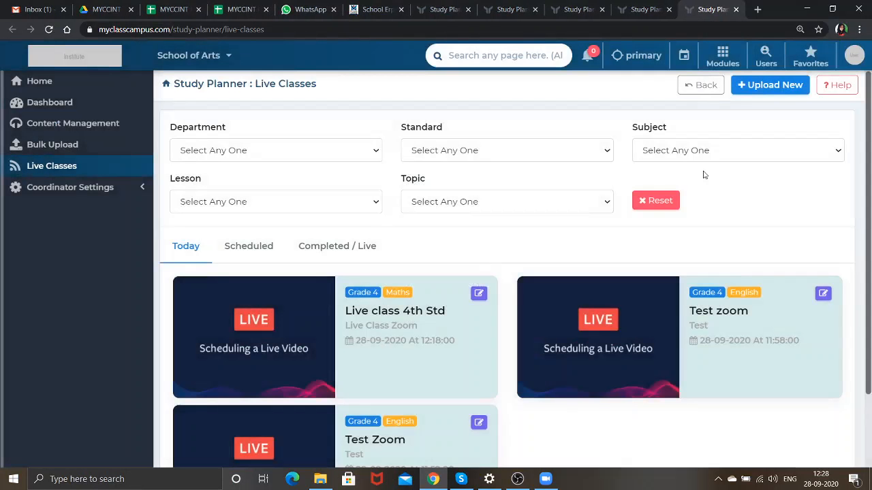
pyautogui.click(748, 94)
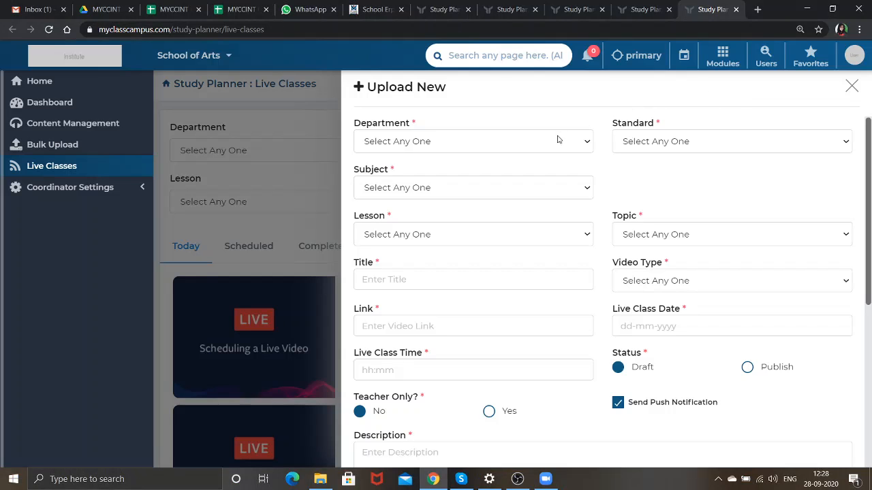
# Set Department primary, Standard Grade 4, Subject Maths, Lesson Algebra and Topic 2.
pyautogui.click(501, 151)
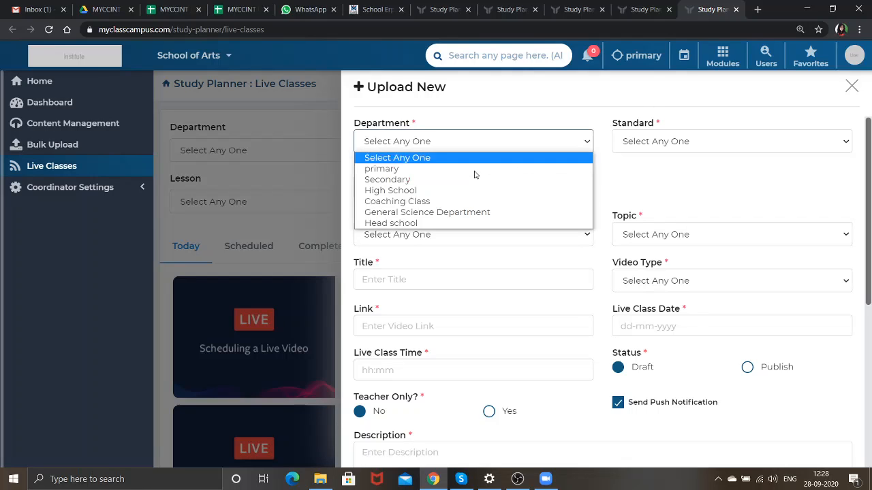
pyautogui.click(385, 168)
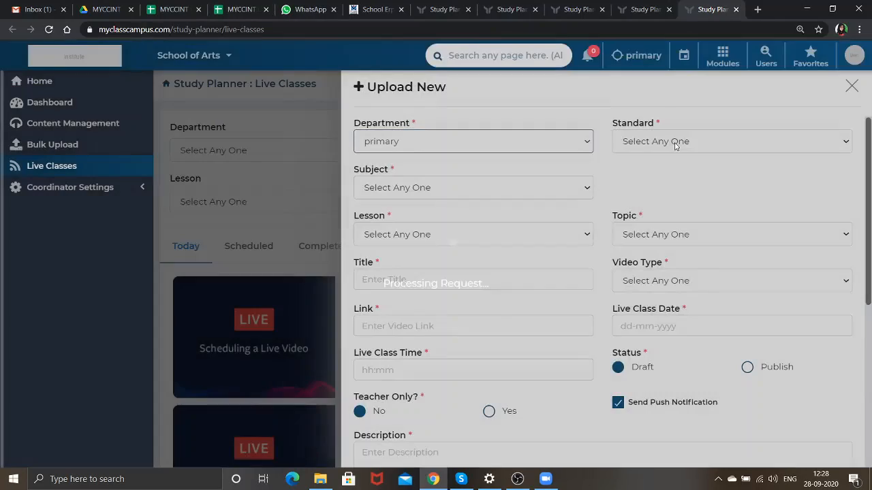
pyautogui.click(645, 143)
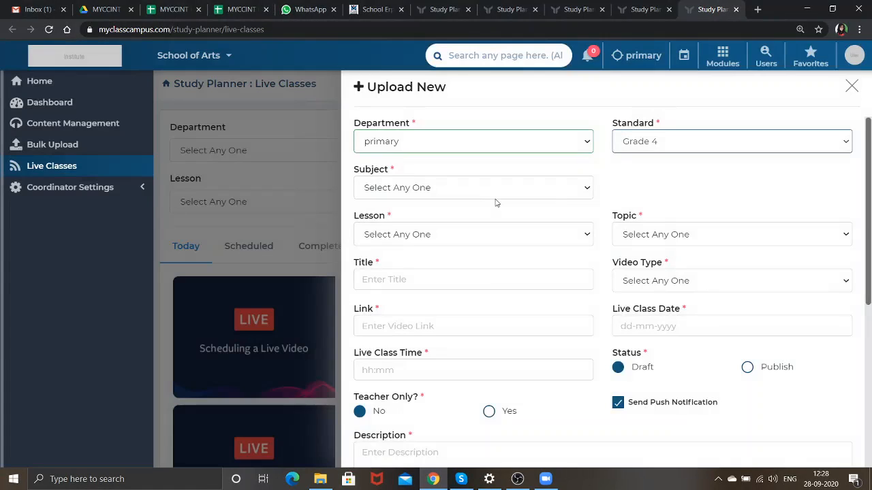
pyautogui.click(496, 194)
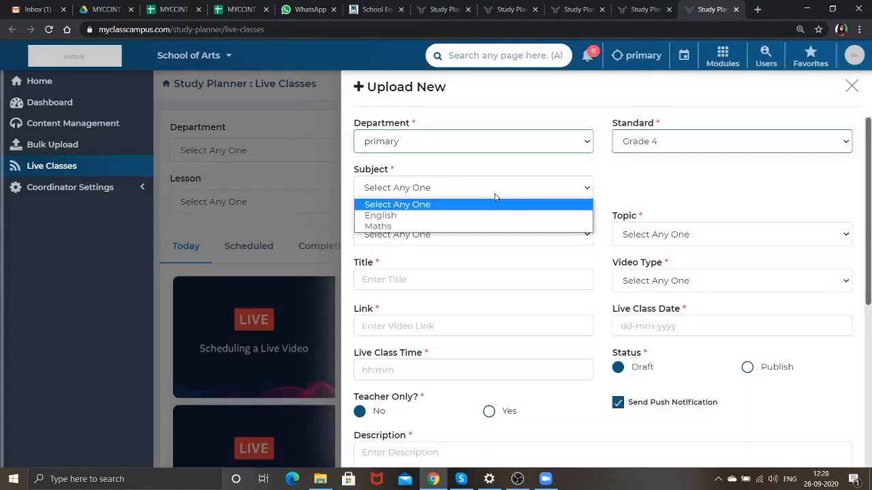
pyautogui.click(485, 237)
pyautogui.click(477, 238)
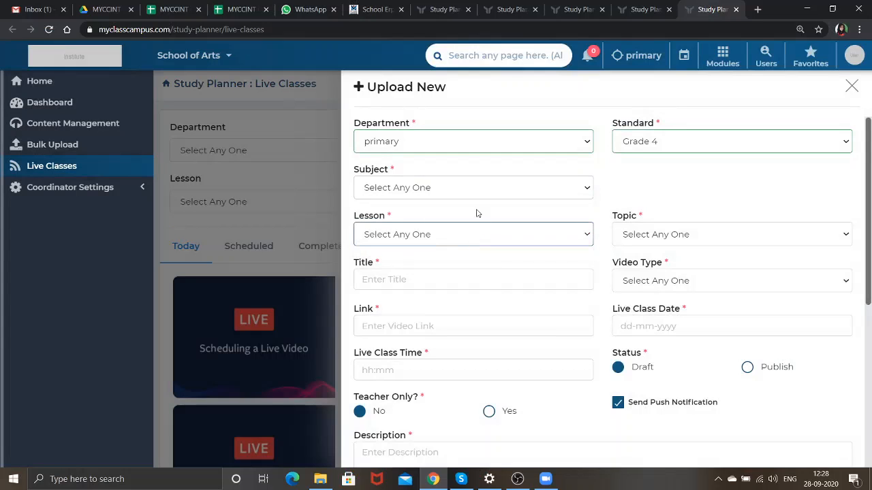
pyautogui.click(480, 191)
pyautogui.click(468, 226)
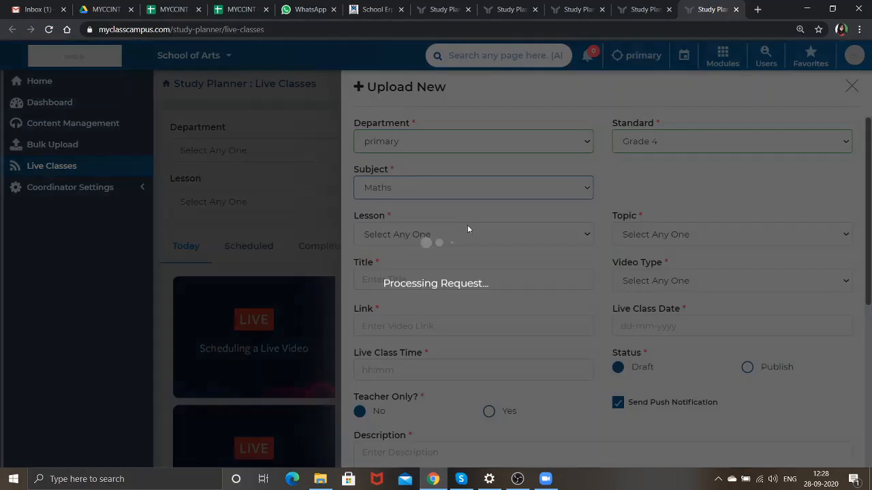
pyautogui.click(466, 237)
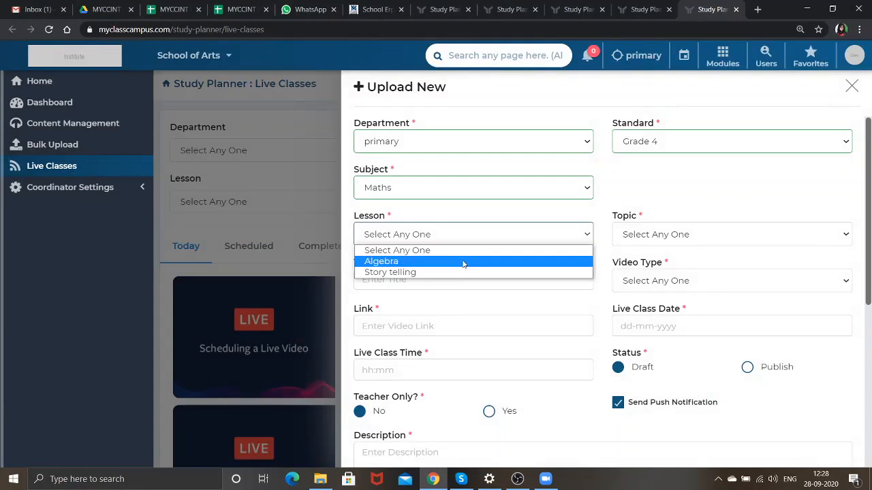
pyautogui.click(463, 262)
pyautogui.click(640, 238)
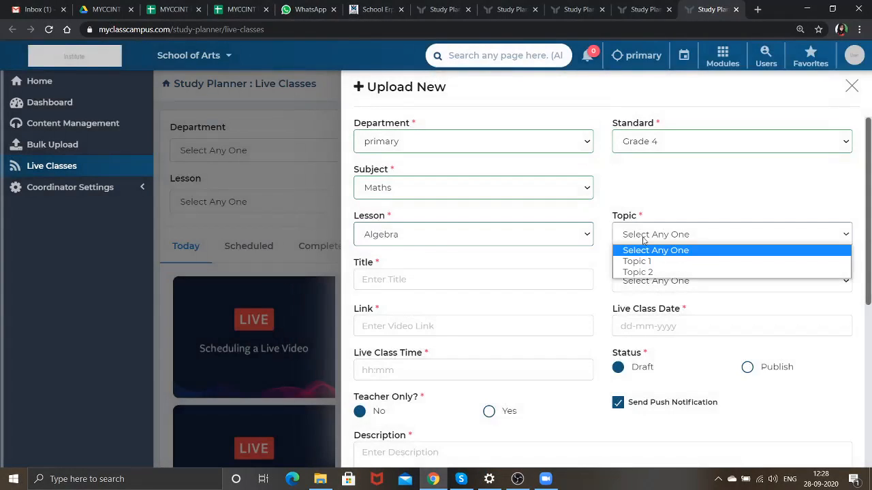
pyautogui.click(641, 273)
# Enter the class title 'Live Class Std 4th'.
pyautogui.click(554, 275)
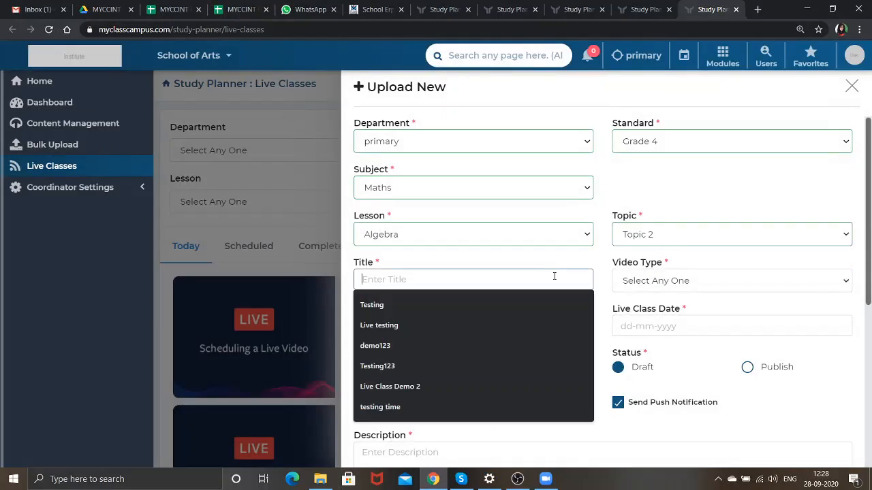
pyautogui.write('Live C')
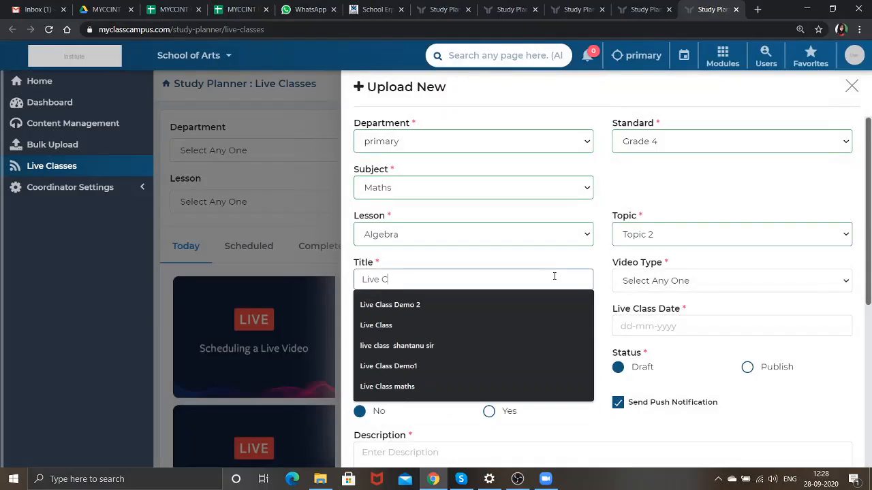
pyautogui.write('lasss')
pyautogui.press('BackSpace')
pyautogui.write('Std 4y')
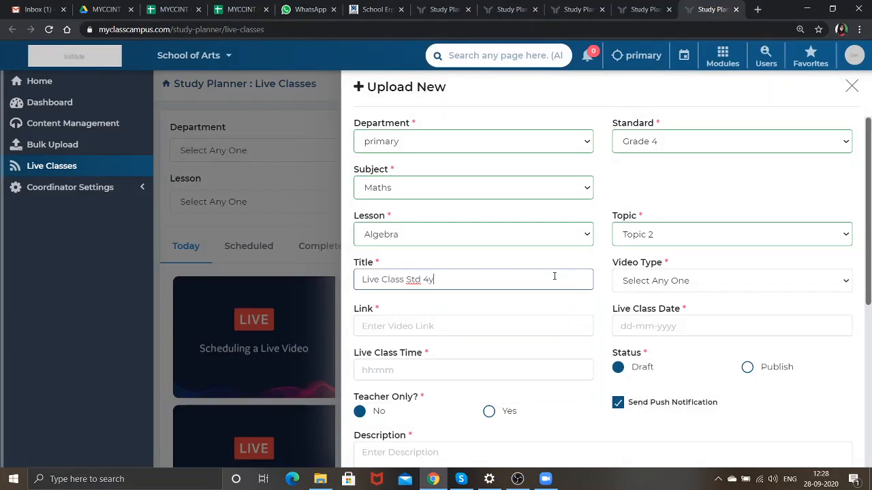
pyautogui.press('BackSpace')
pyautogui.write('th')
# Set the video type to Zoom Meeting and bring the Zoom app forward.
pyautogui.click(656, 280)
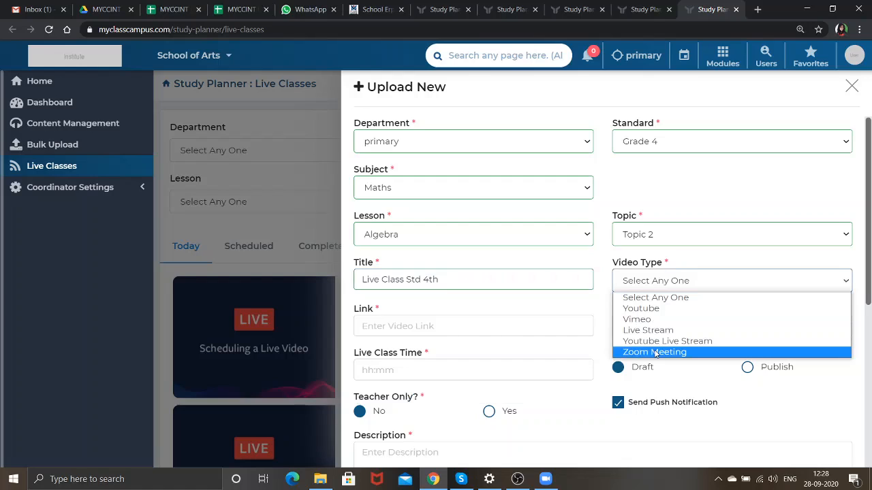
pyautogui.click(656, 352)
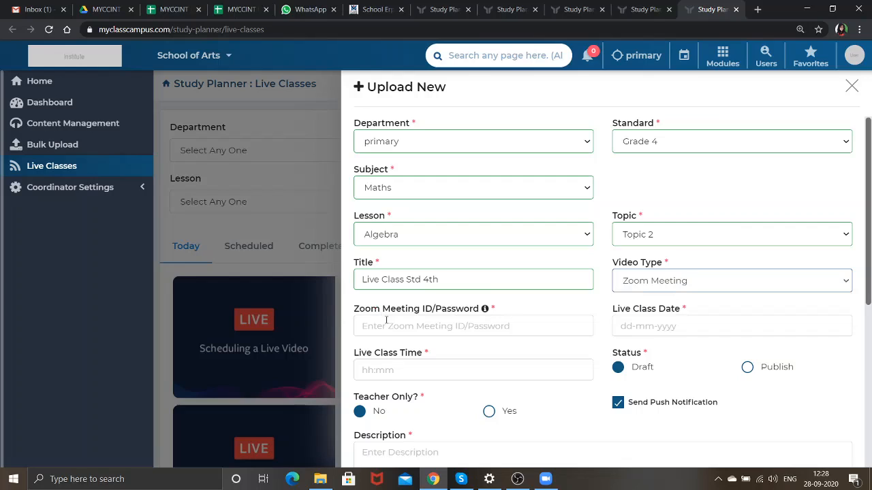
pyautogui.moveTo(485, 310)
pyautogui.moveTo(517, 479)
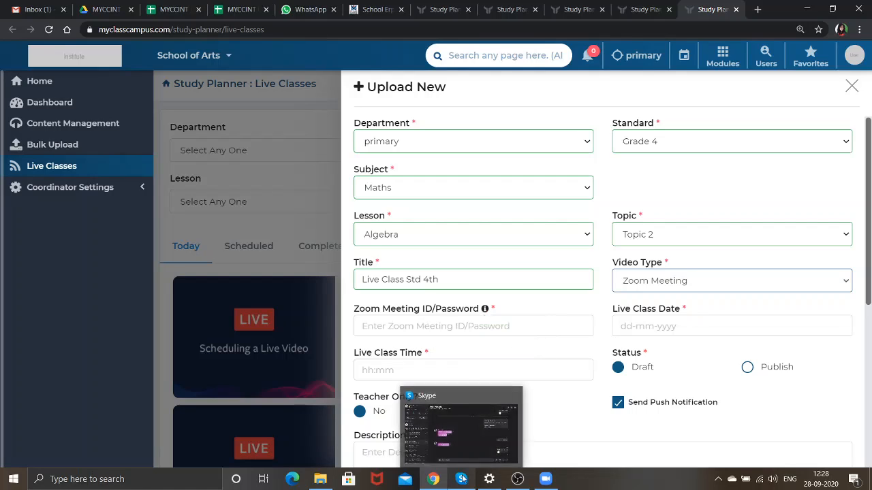
pyautogui.click(546, 479)
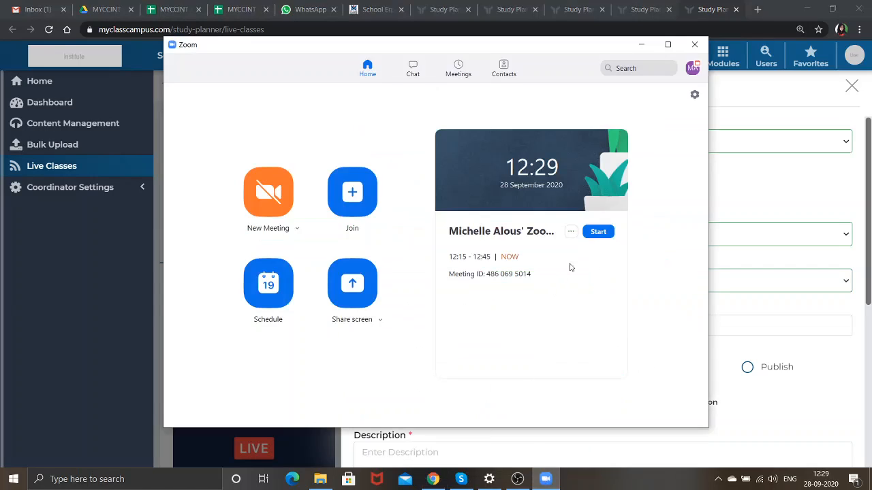
# Check today's scheduled meeting options in Zoom, then minimise Zoom to return to the form.
pyautogui.click(572, 232)
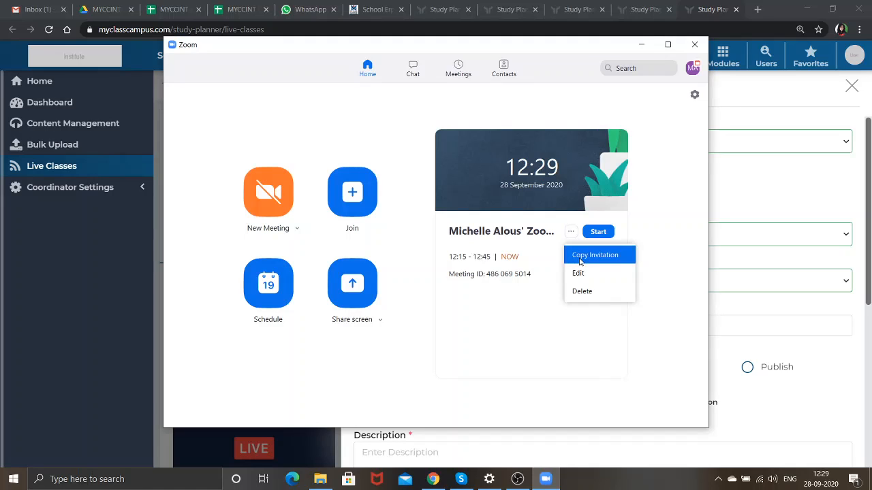
pyautogui.click(637, 45)
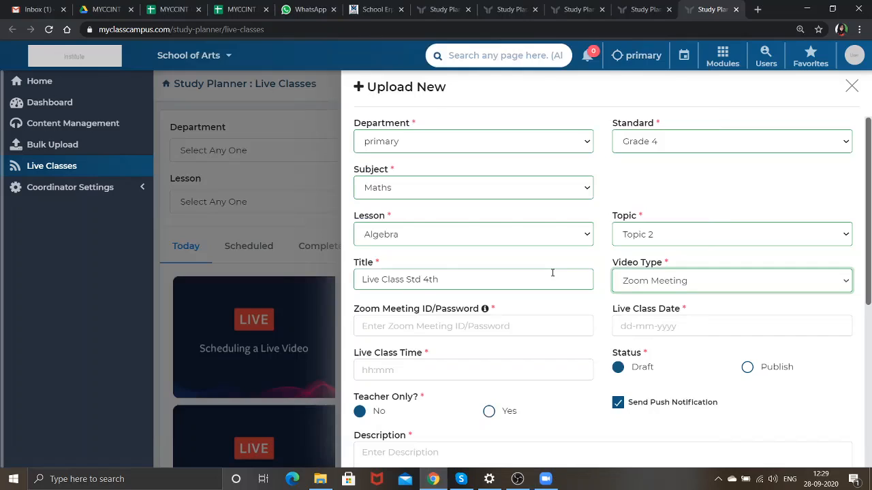
# Paste the Zoom meeting ID, removing its space, and add the meeting password.
pyautogui.click(478, 325)
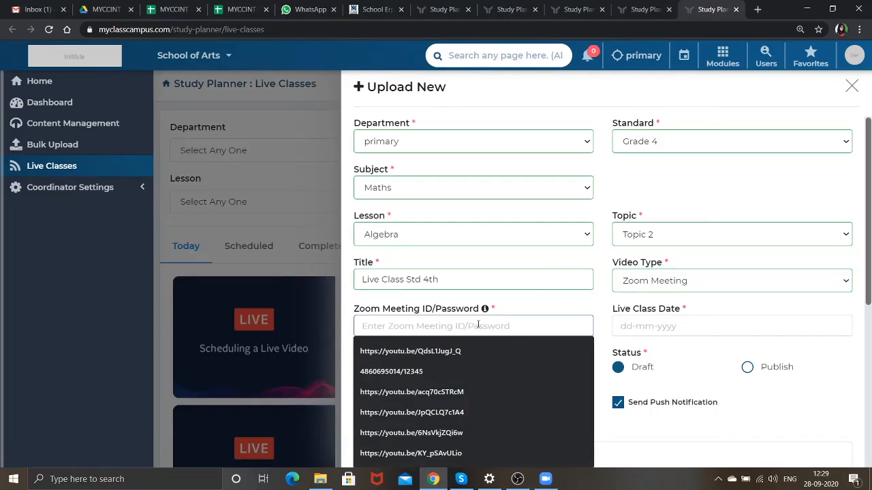
pyautogui.hotkey('ctrl', 'v')
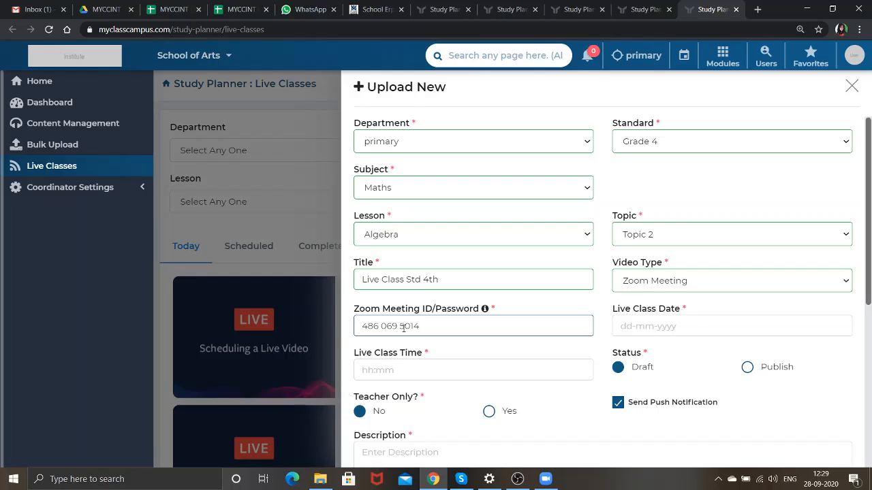
pyautogui.press('BackSpace')
pyautogui.press('BackSpace')
pyautogui.write('/12345')
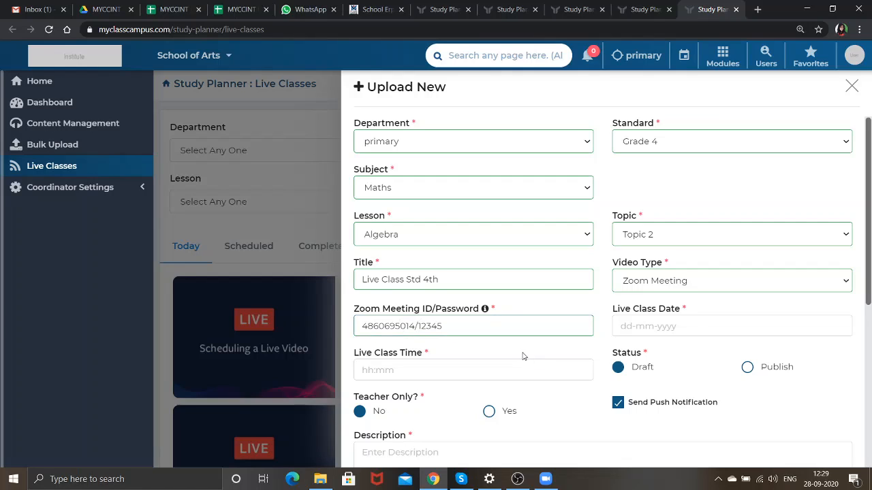
# Set the class date to 28-09-2020 and the time to 12:29.
pyautogui.click(631, 327)
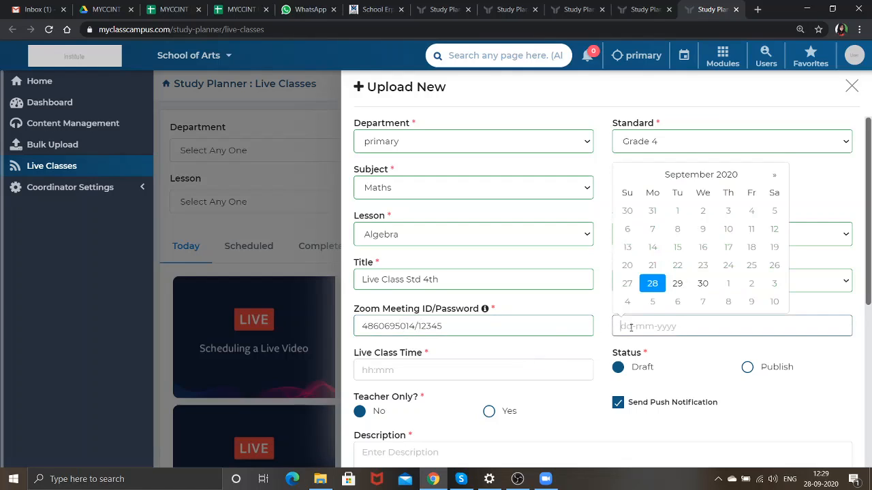
pyautogui.click(653, 286)
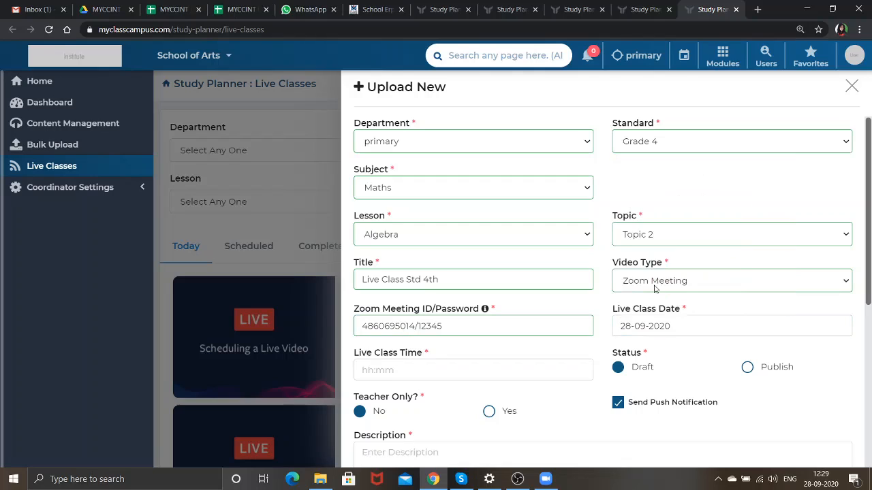
pyautogui.click(513, 369)
pyautogui.click(425, 248)
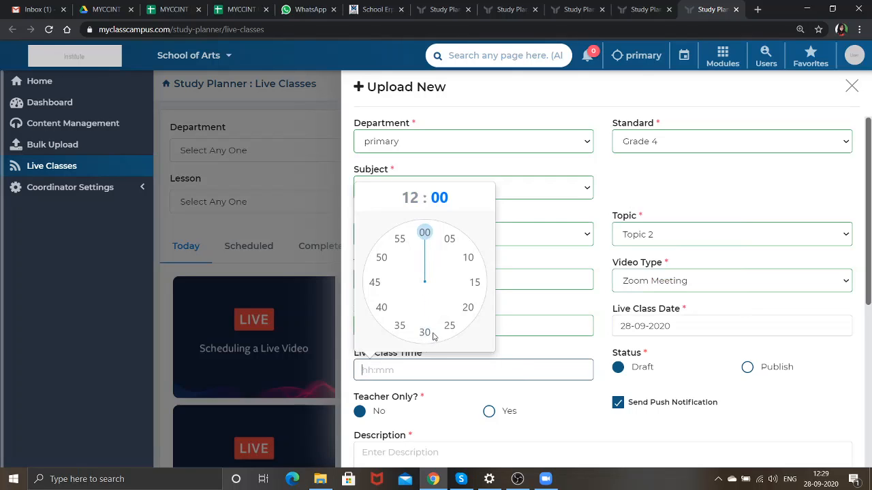
pyautogui.click(434, 332)
# Mark the class as Publish, add description 'Live Class', upload it, and open Live Class Std 4th.
pyautogui.scroll(-2, 540, 403)
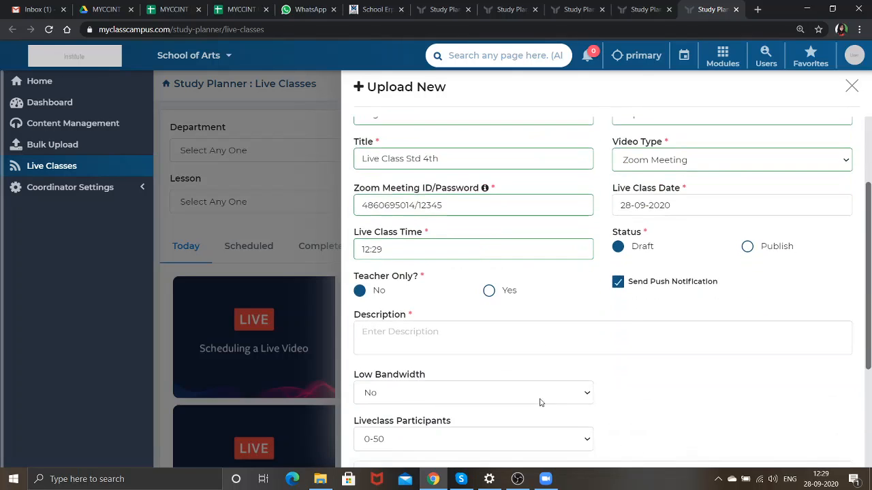
pyautogui.click(746, 247)
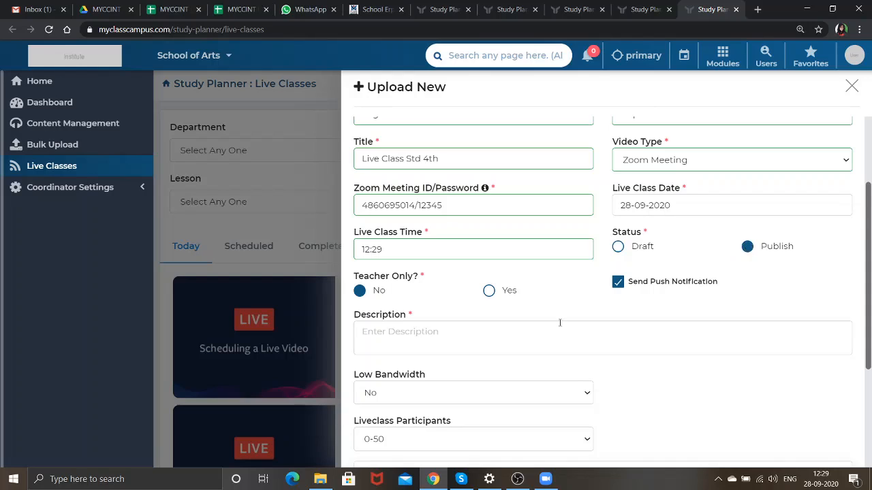
pyautogui.click(520, 333)
pyautogui.write('Live C')
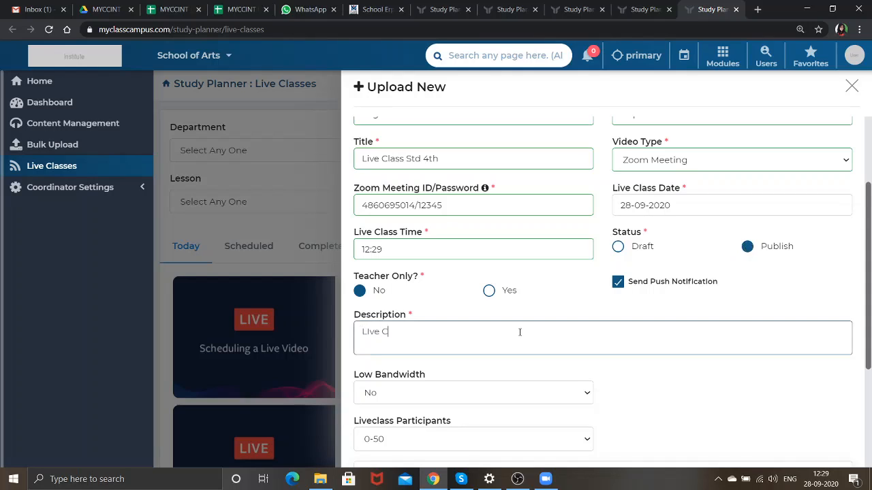
pyautogui.write('lass')
pyautogui.scroll(-3, 519, 332)
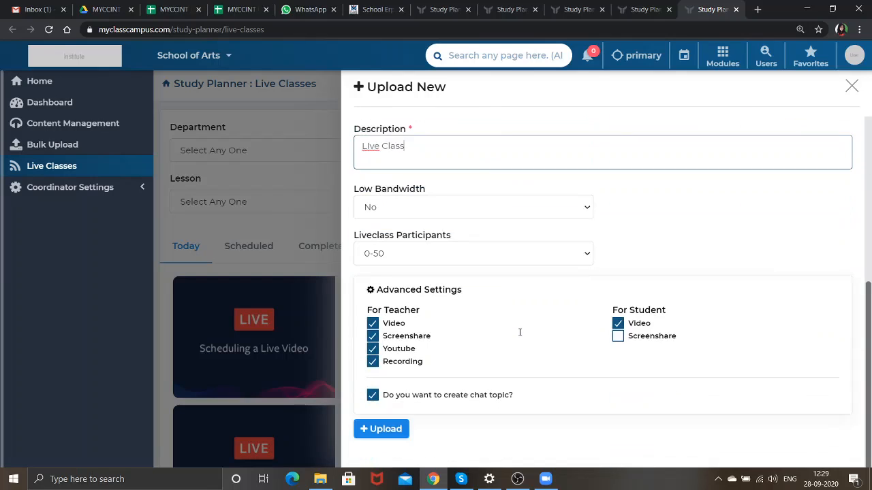
pyautogui.click(386, 435)
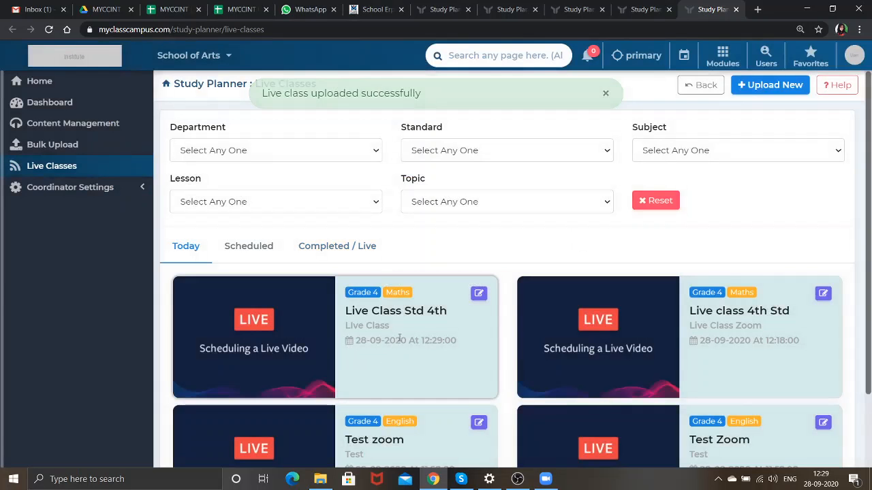
pyautogui.click(293, 306)
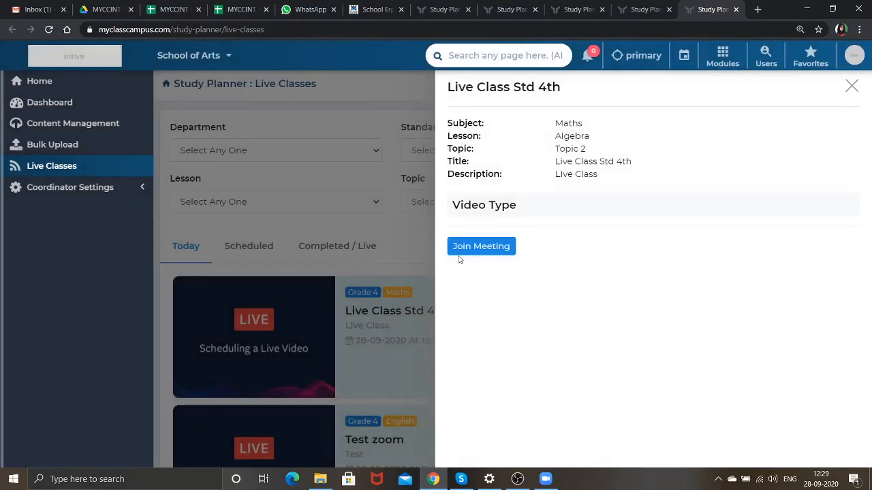
pyautogui.click(464, 252)
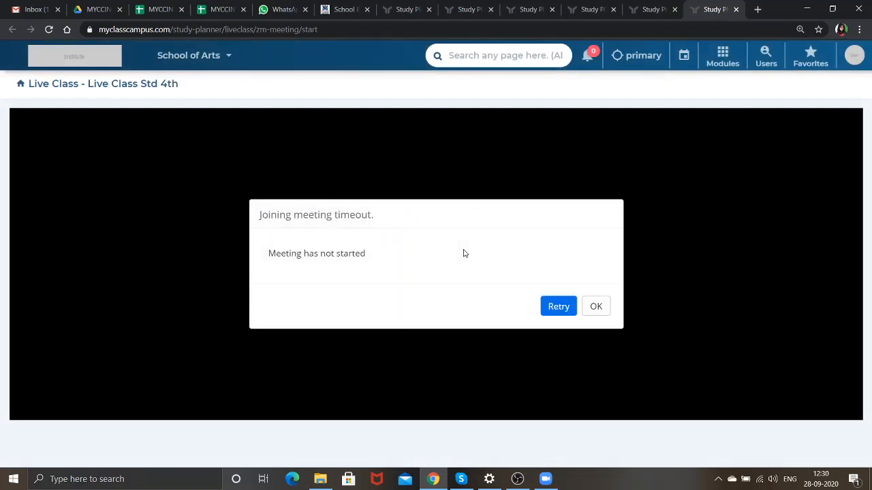
pyautogui.click(596, 306)
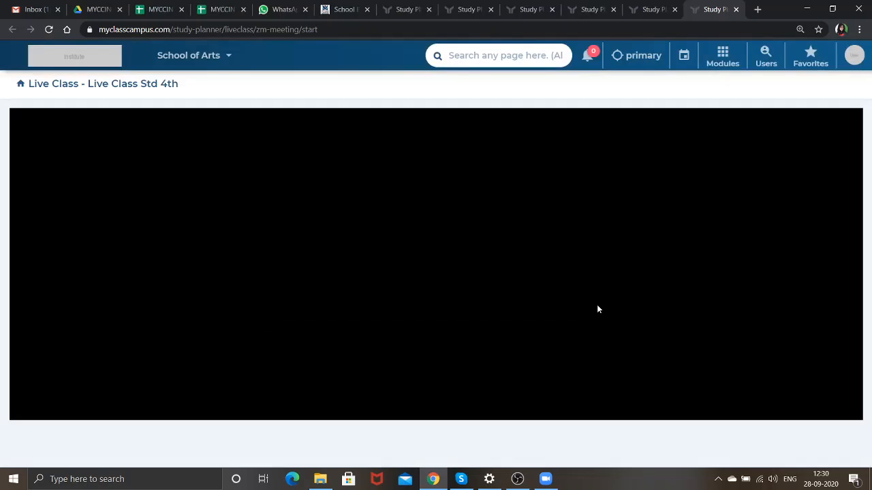
pyautogui.click(735, 10)
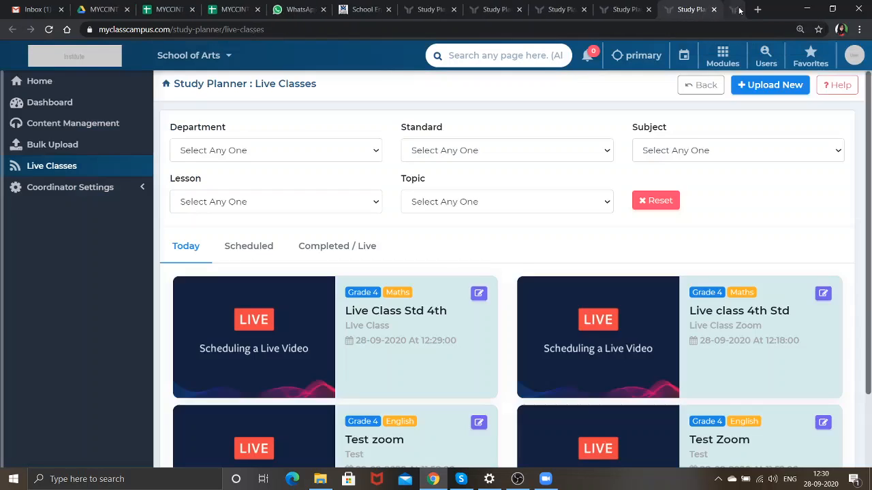
# Start today's scheduled meeting in Zoom as host and maximise the meeting window.
pyautogui.click(545, 480)
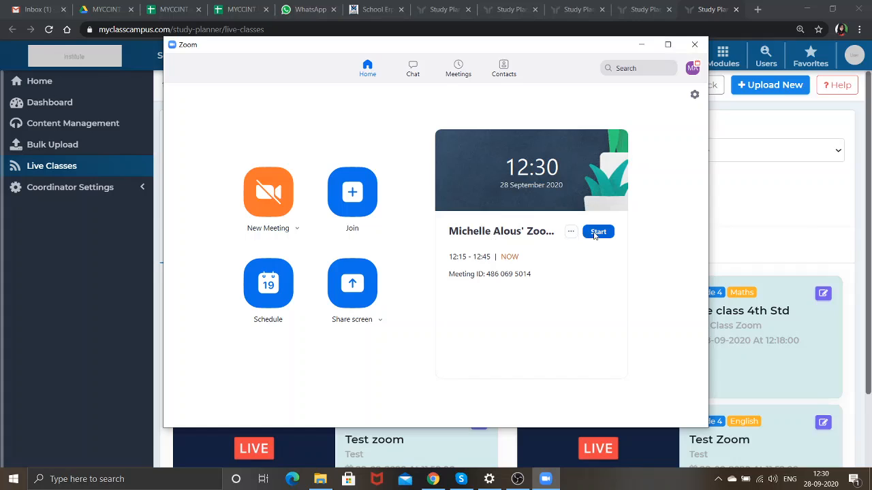
pyautogui.click(597, 232)
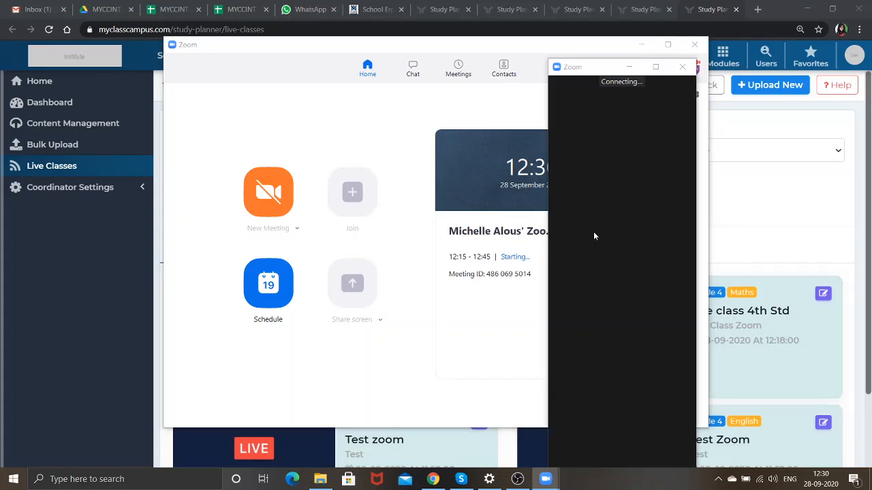
pyautogui.click(655, 67)
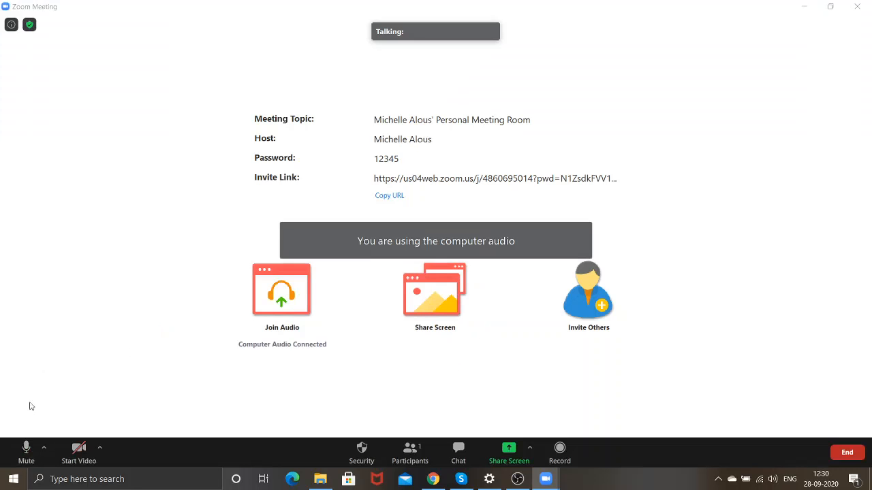
# Mute the microphone, check the participants list, and minimise the meeting to a floating thumbnail.
pyautogui.click(27, 454)
pyautogui.click(416, 452)
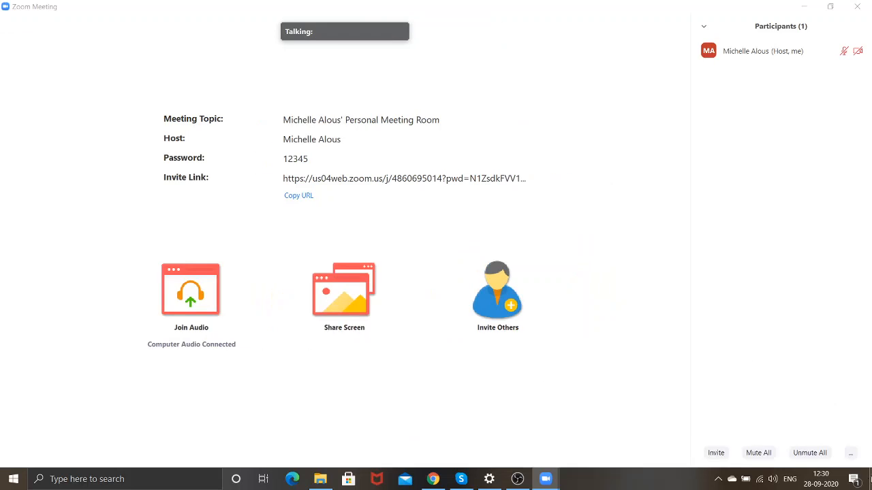
pyautogui.click(850, 453)
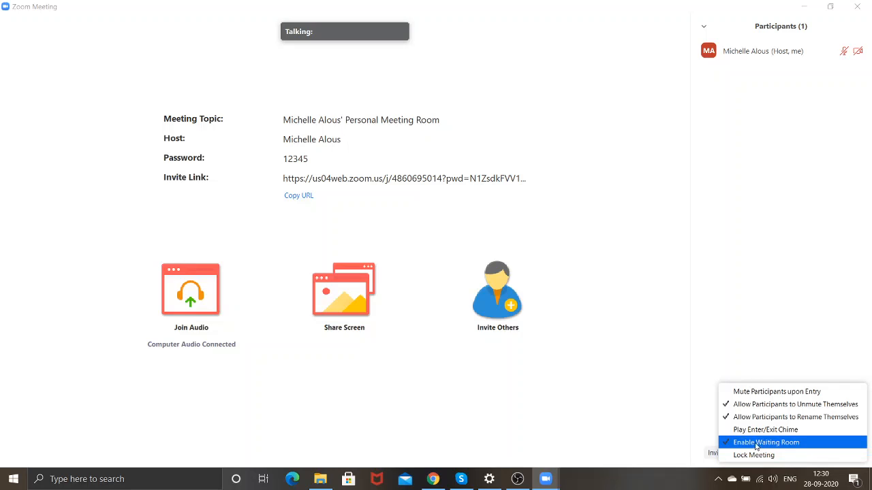
pyautogui.click(546, 397)
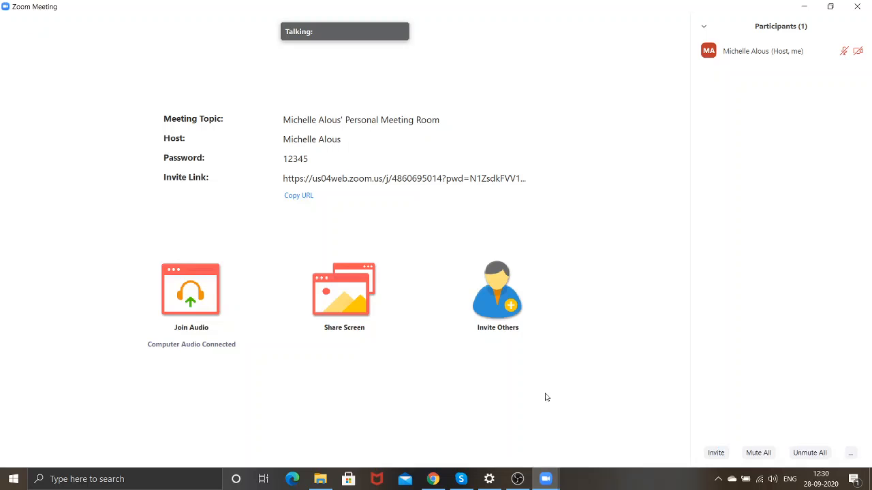
pyautogui.click(811, 7)
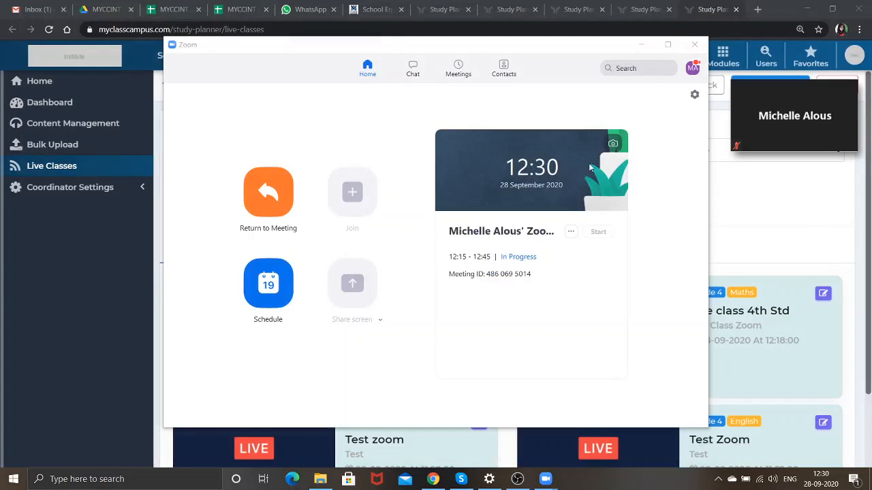
# Minimise Zoom, join Live Class Std 4th in-browser, and restore the full meeting window.
pyautogui.click(643, 46)
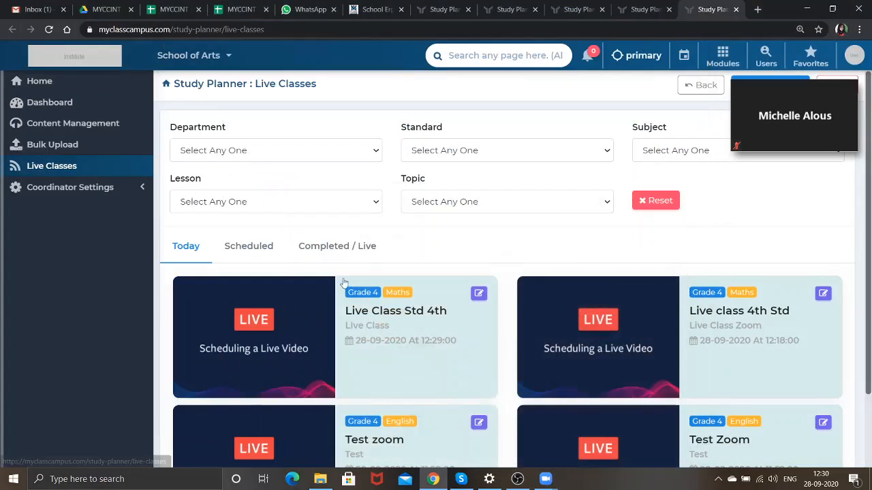
pyautogui.click(264, 349)
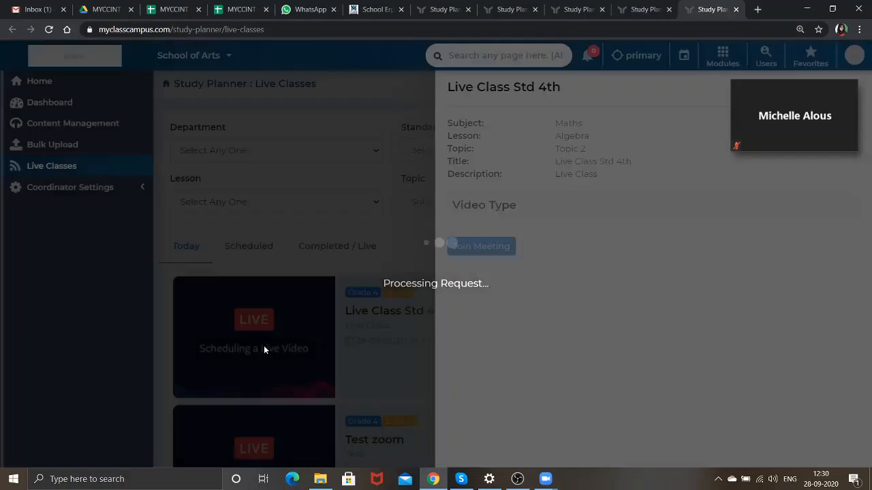
pyautogui.click(467, 251)
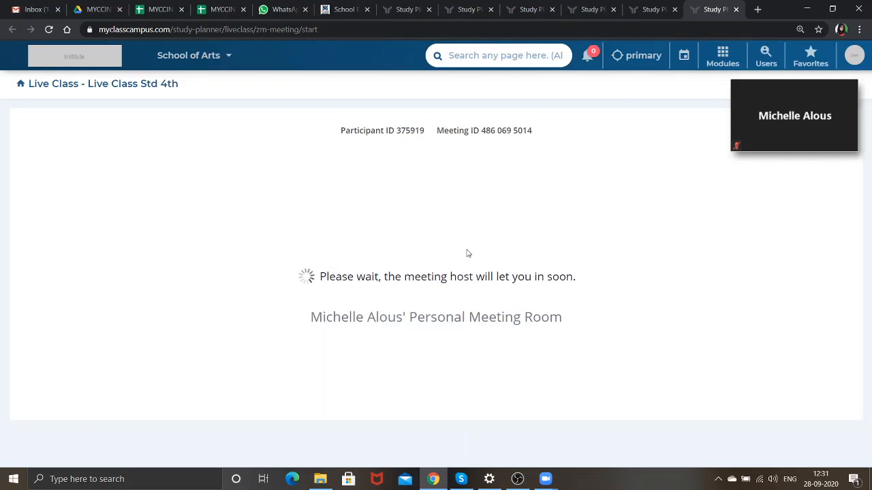
pyautogui.moveTo(804, 96)
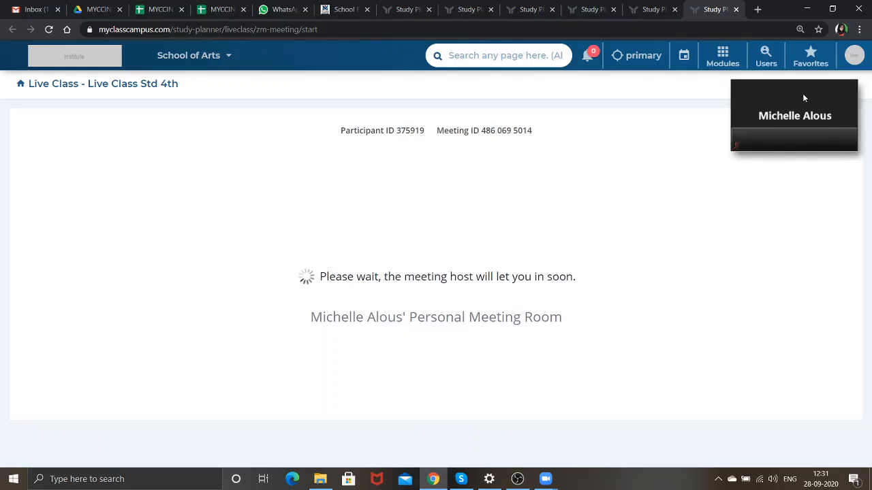
pyautogui.click(844, 139)
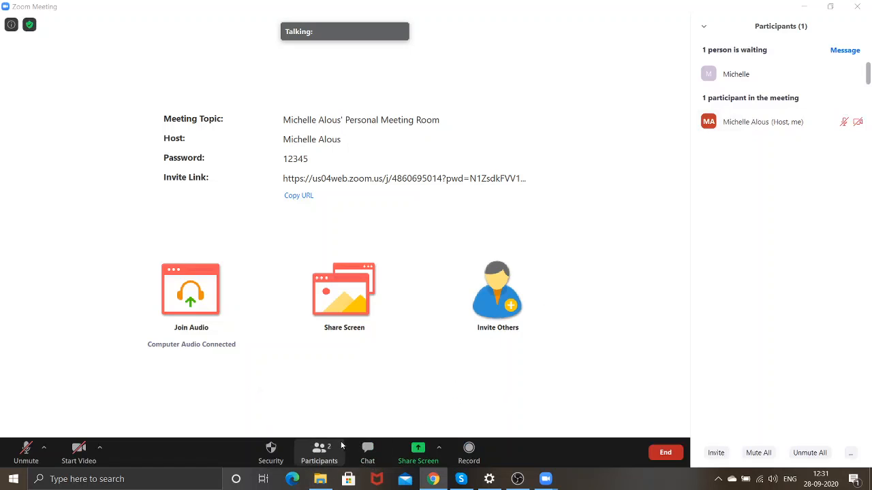
# Admit the waiting browser participant and check the class page before restoring the meeting.
pyautogui.moveTo(836, 76)
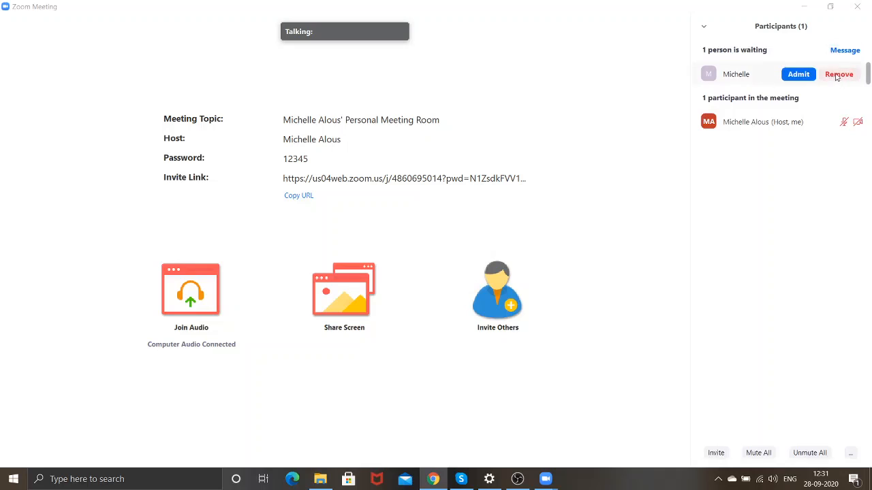
pyautogui.click(800, 76)
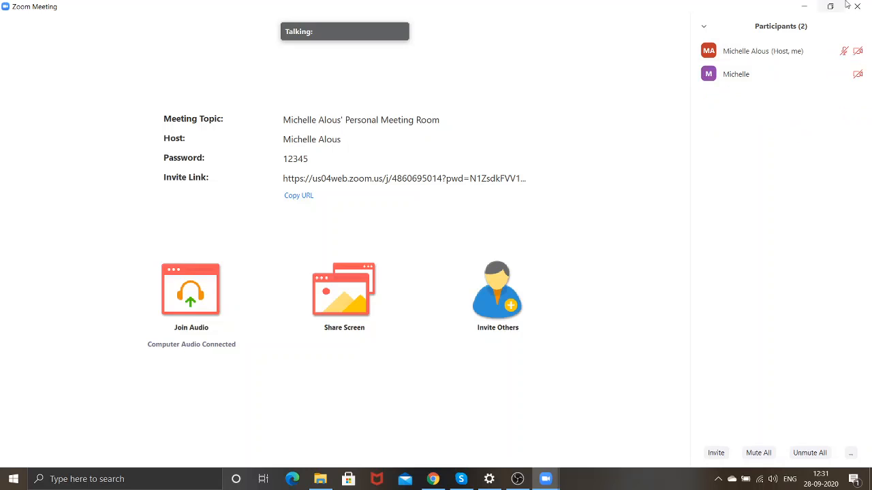
pyautogui.click(805, 6)
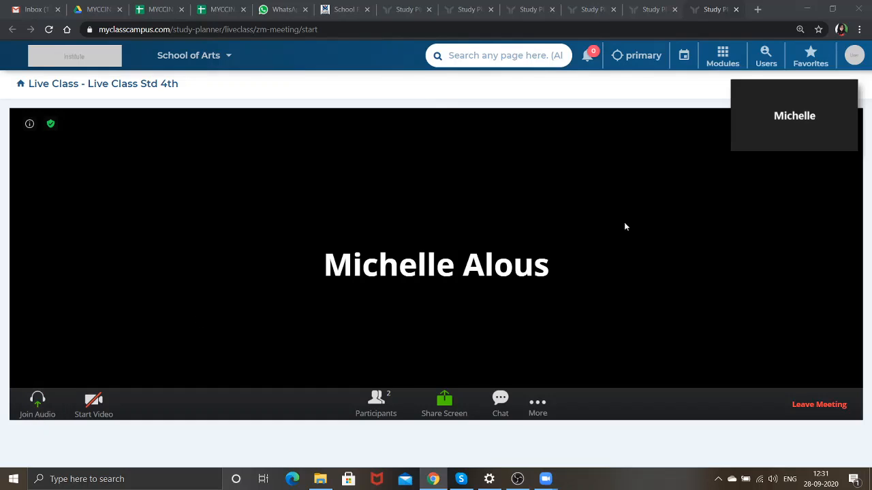
pyautogui.moveTo(799, 105)
pyautogui.click(839, 136)
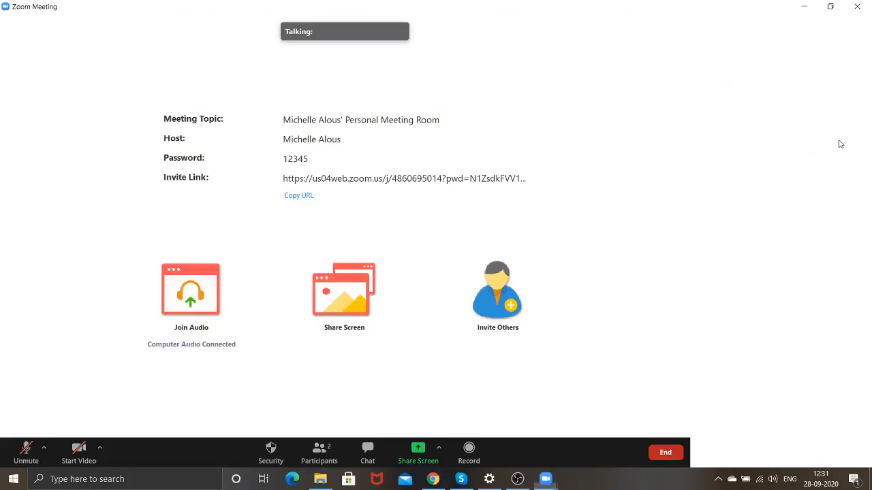
# Make the joined participant host, confirm with Yes, and leave the meeting from the desktop app.
pyautogui.moveTo(843, 77)
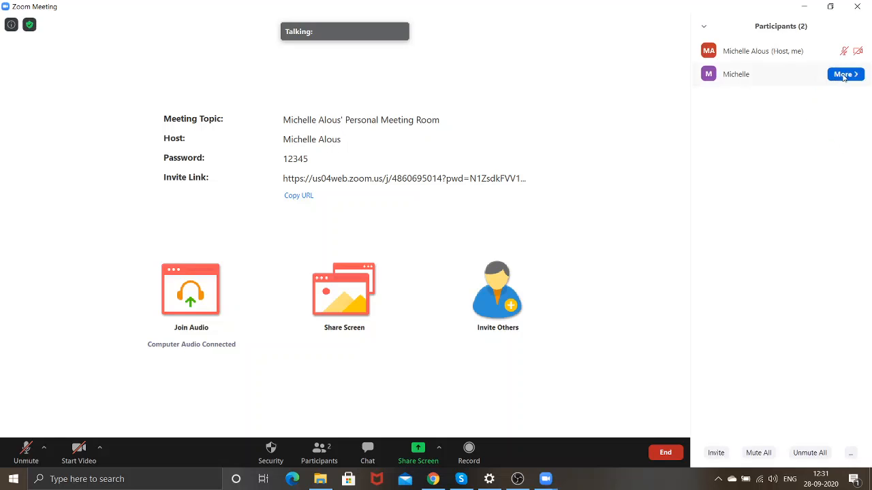
pyautogui.click(843, 75)
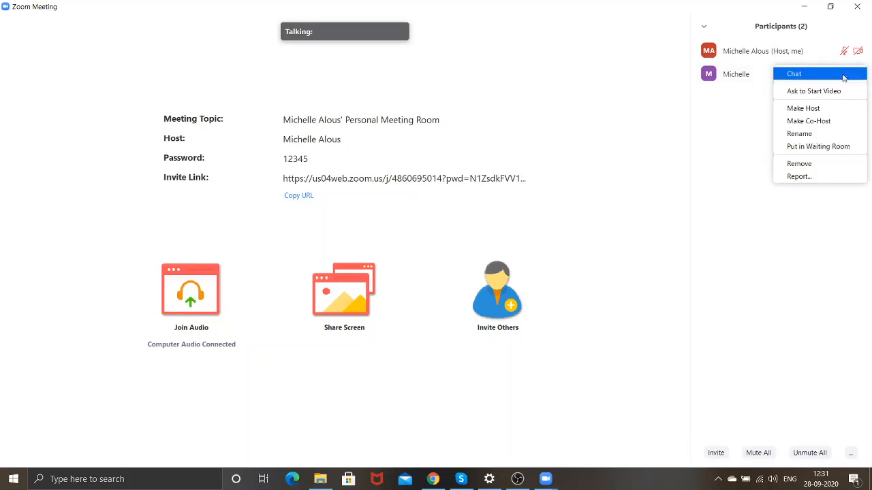
pyautogui.click(822, 109)
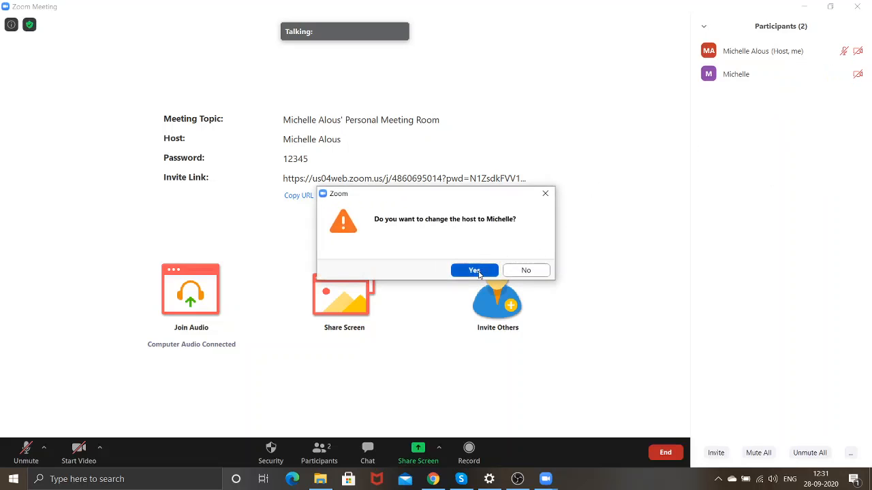
pyautogui.click(474, 270)
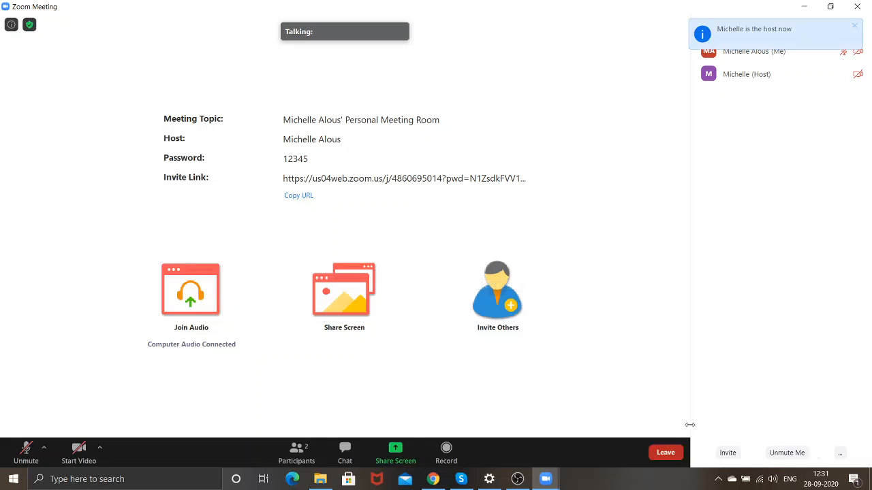
pyautogui.click(667, 453)
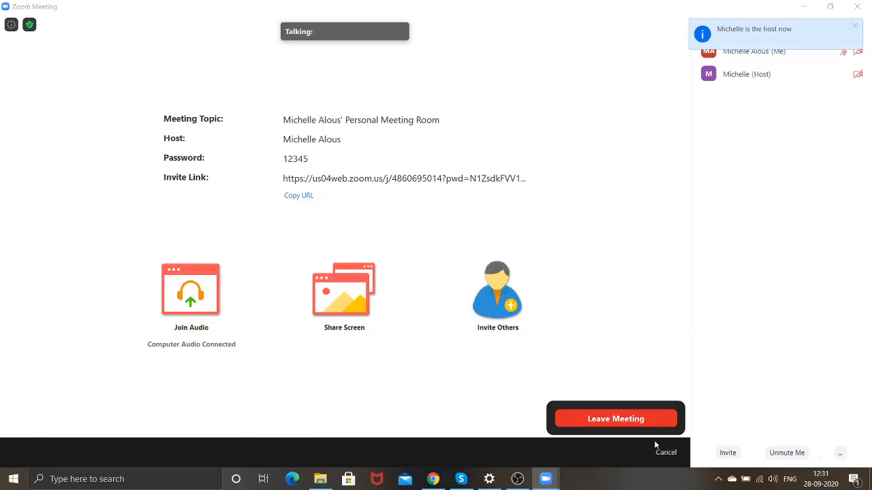
pyautogui.click(641, 422)
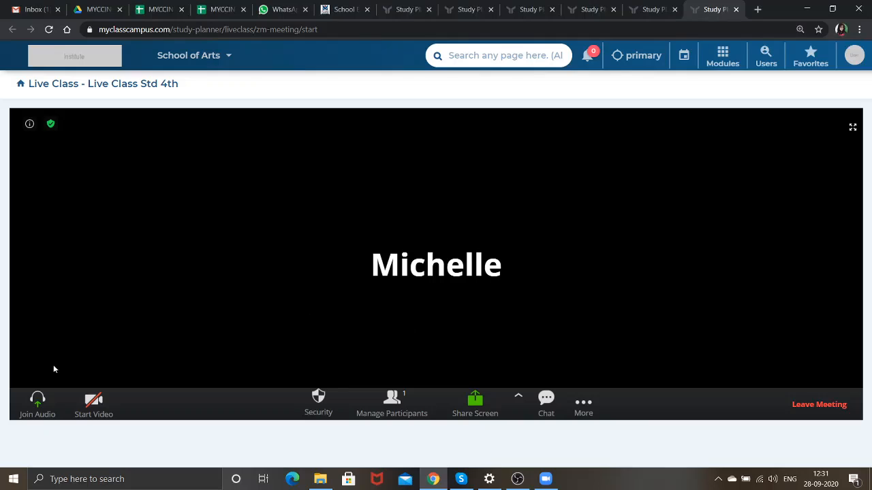
# Join the in-browser meeting audio by computer, mute the microphone, and bring OBS Studio forward.
pyautogui.click(39, 409)
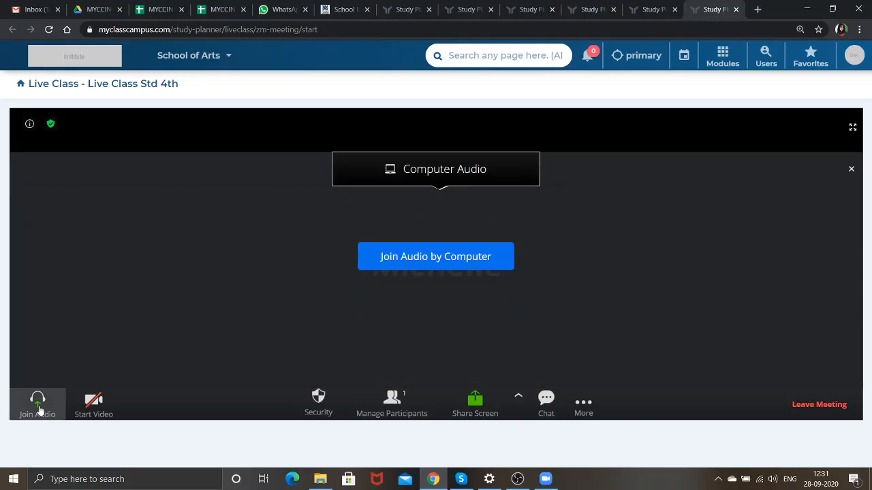
pyautogui.click(480, 254)
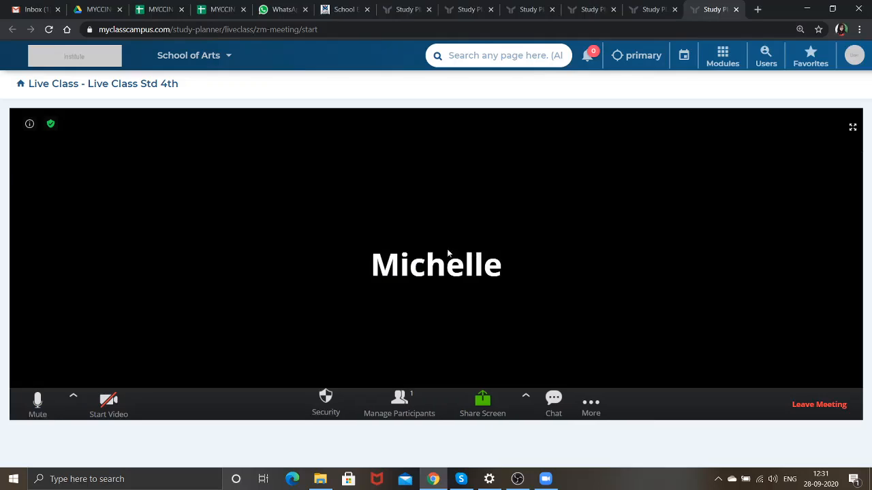
pyautogui.click(38, 414)
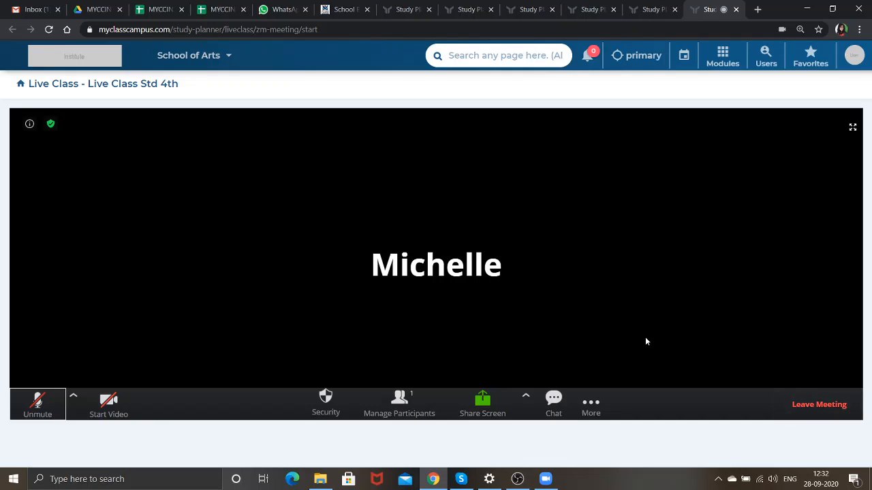
pyautogui.moveTo(516, 480)
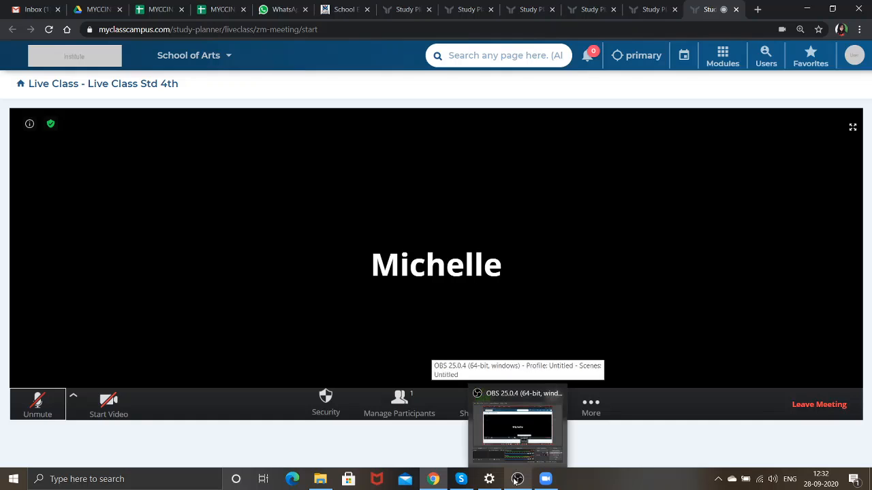
pyautogui.click(515, 480)
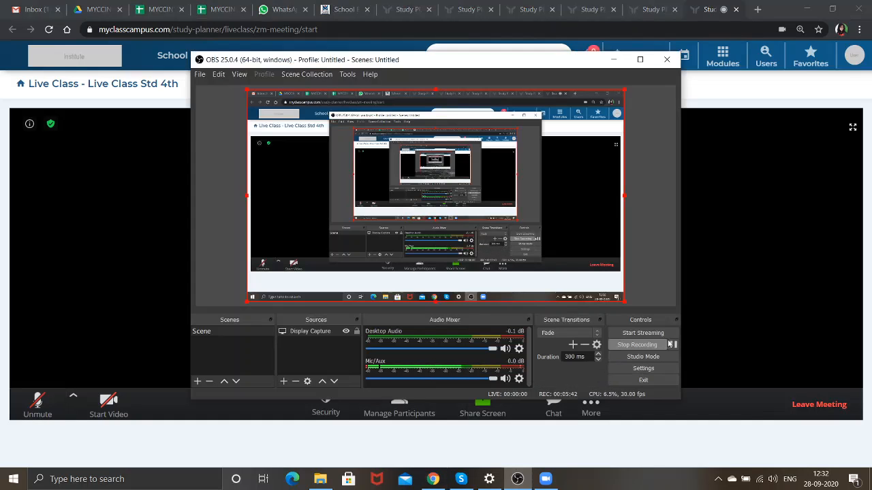